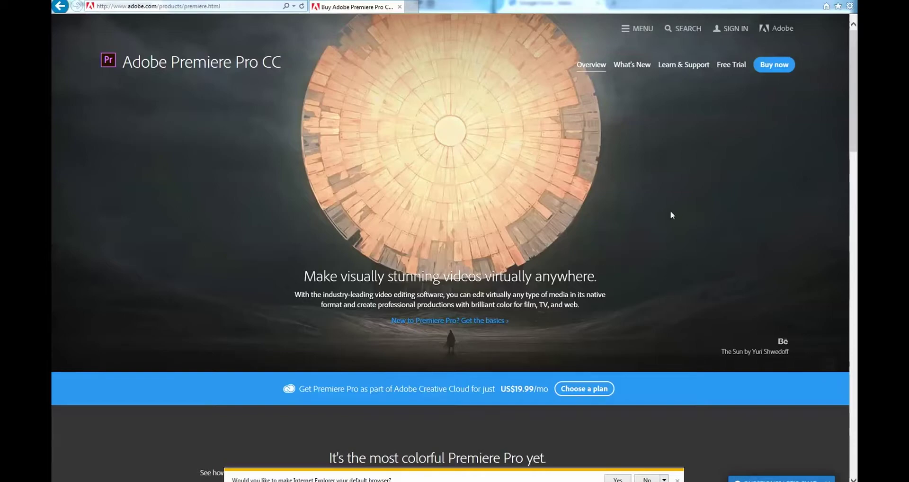
{"action": "scroll", "coordinate": [710, 230], "scroll_direction": "down", "scroll_amount": 5}
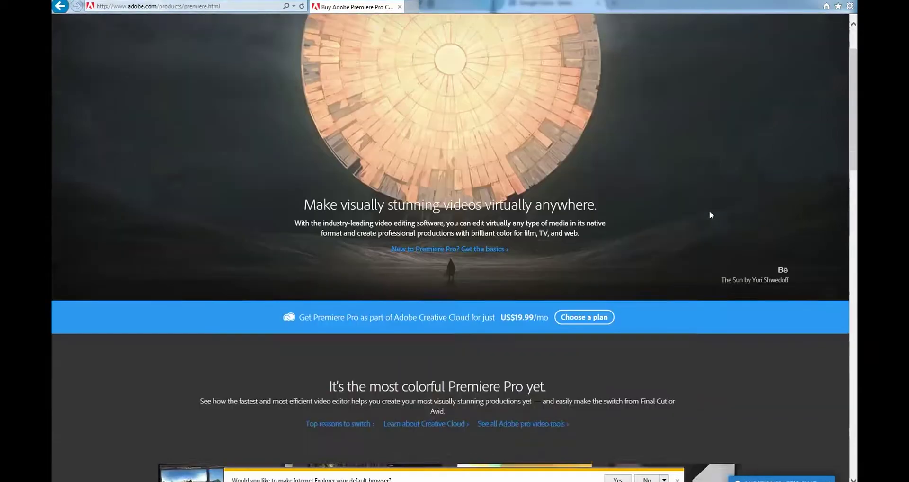
{"action": "scroll", "coordinate": [709, 215], "scroll_direction": "down", "scroll_amount": 15}
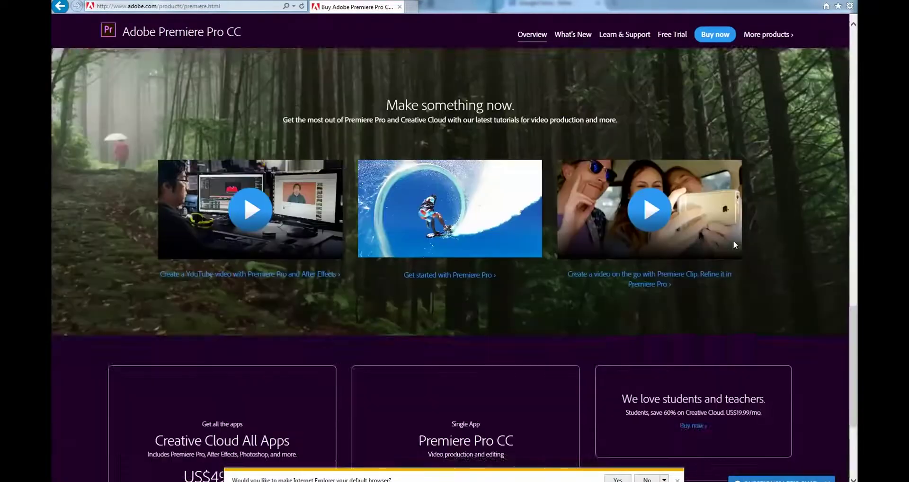
{"action": "scroll", "coordinate": [733, 245], "scroll_direction": "down", "scroll_amount": 1}
{"action": "scroll", "coordinate": [734, 244], "scroll_direction": "up", "scroll_amount": 3}
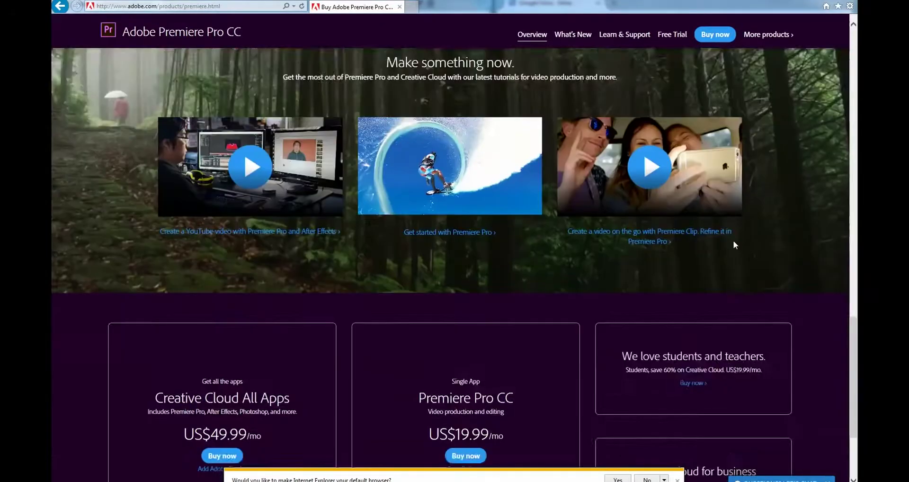
{"action": "scroll", "coordinate": [734, 244], "scroll_direction": "down", "scroll_amount": 3}
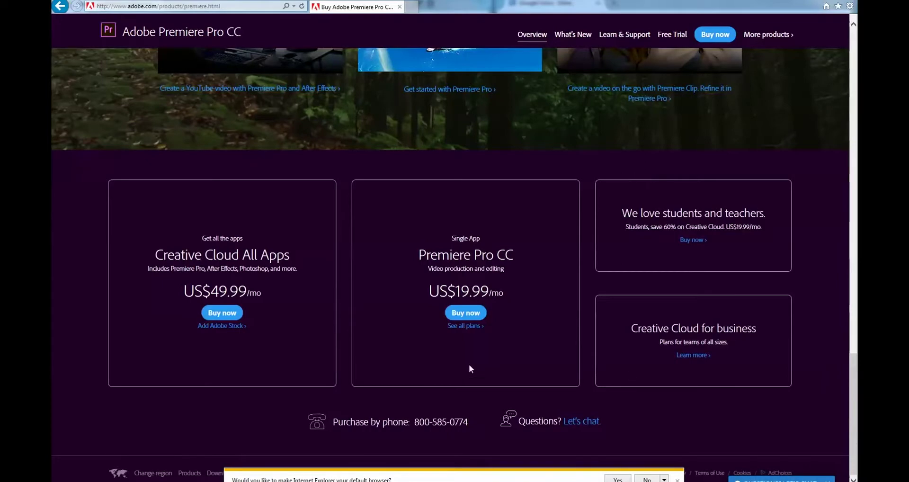
{"action": "scroll", "coordinate": [537, 340], "scroll_direction": "up", "scroll_amount": 3}
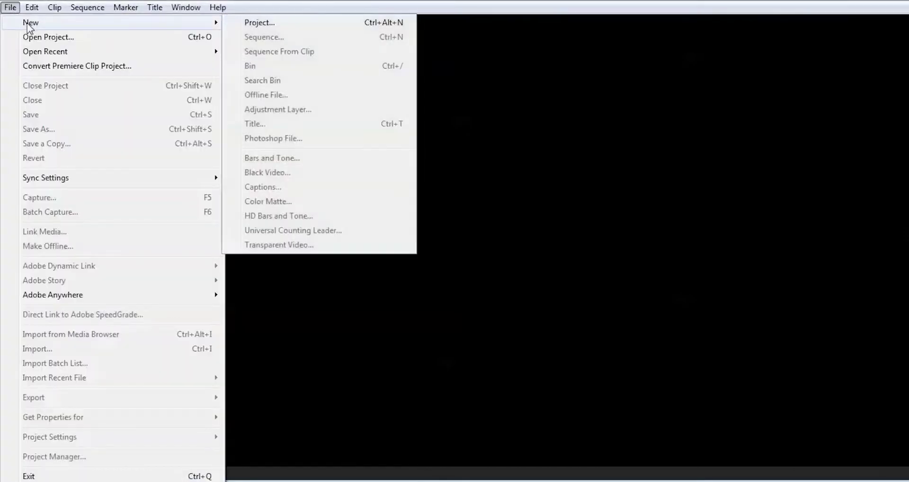
Create a new Premiere project named 'Test 2'
{"action": "left_click", "coordinate": [252, 22]}
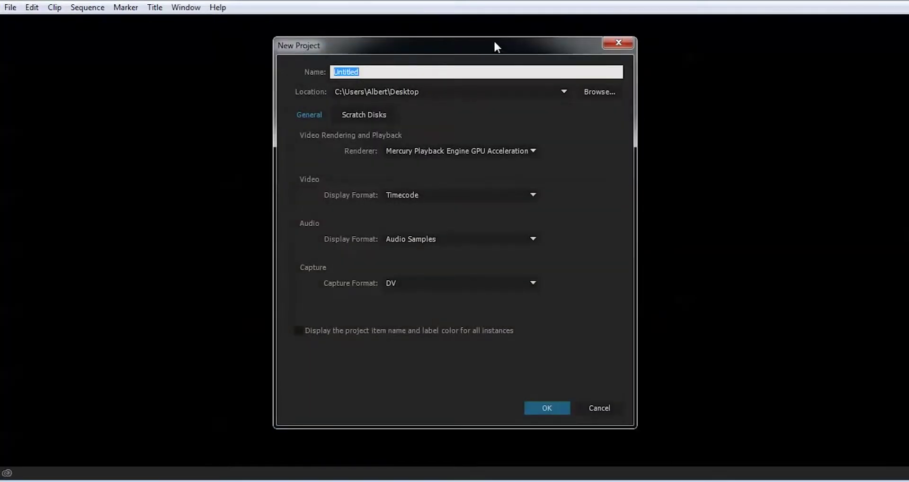
{"action": "type", "text": "Test 2"}
{"action": "key", "text": "Return"}
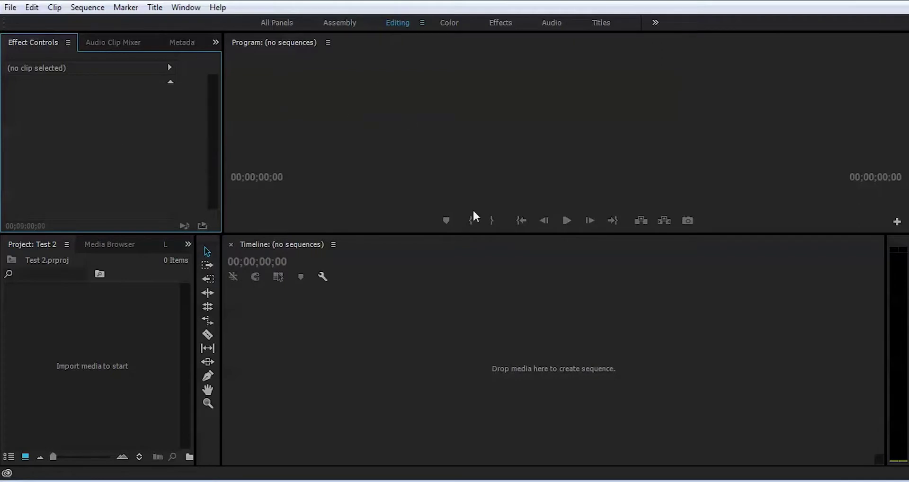
Add a new sequence built on the Digital SLR DSLR 1080p30 preset
{"action": "left_click", "coordinate": [10, 7]}
{"action": "mouse_move", "coordinate": [24, 24]}
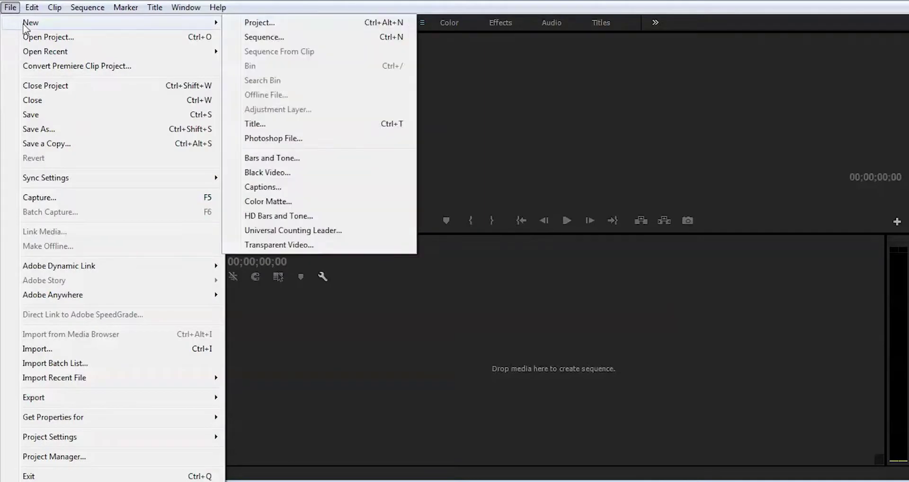
{"action": "left_click", "coordinate": [262, 38]}
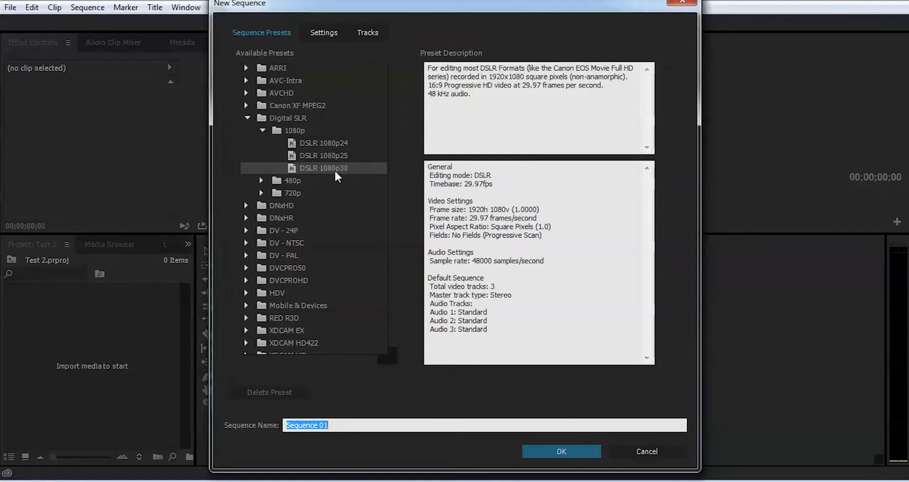
{"action": "left_click", "coordinate": [562, 454]}
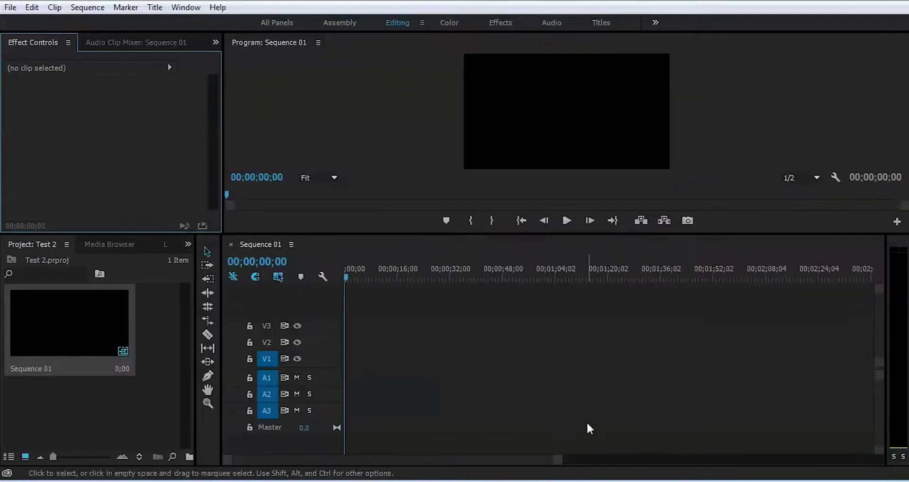
{"action": "left_click", "coordinate": [89, 7]}
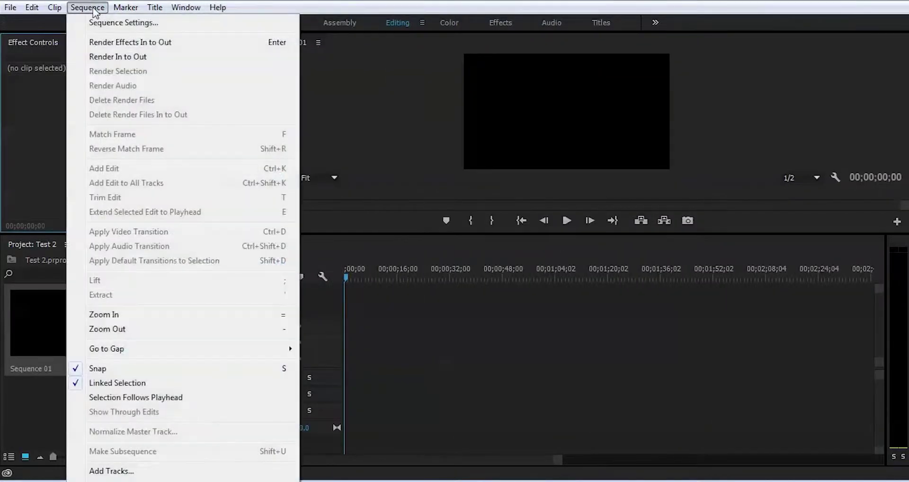
{"action": "left_click", "coordinate": [110, 27]}
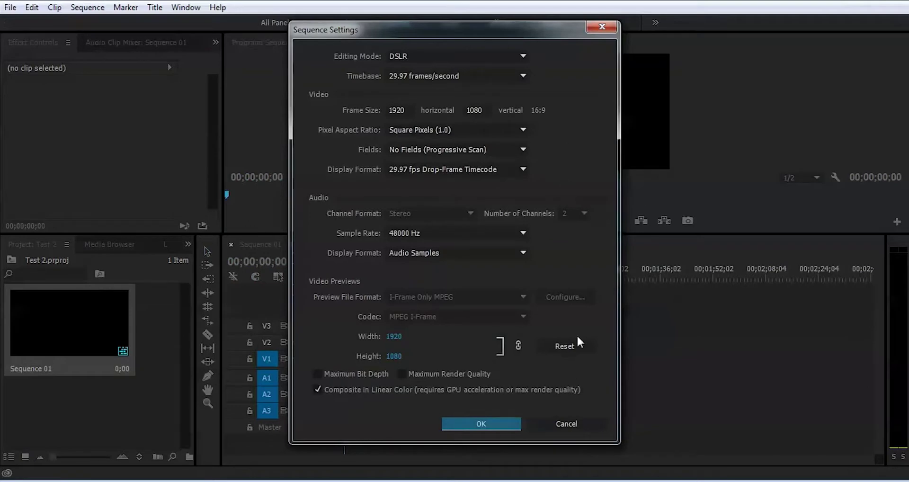
{"action": "left_click", "coordinate": [601, 28]}
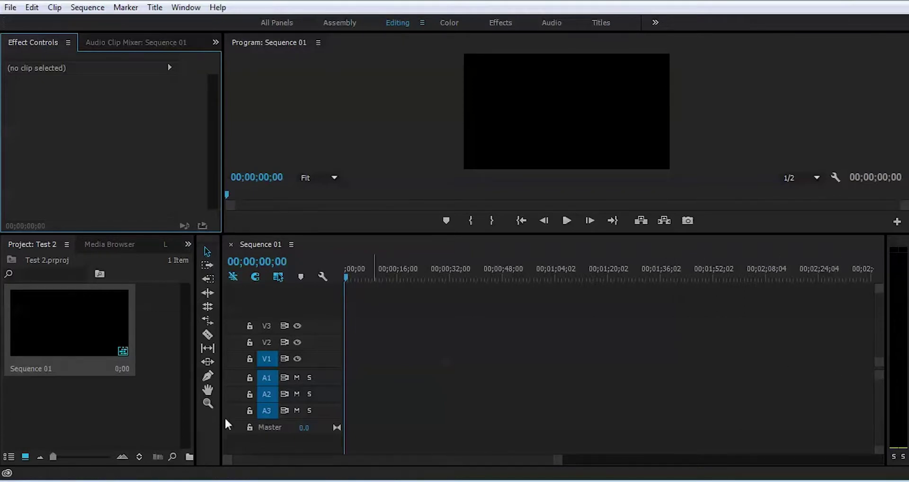
{"action": "right_click", "coordinate": [121, 407]}
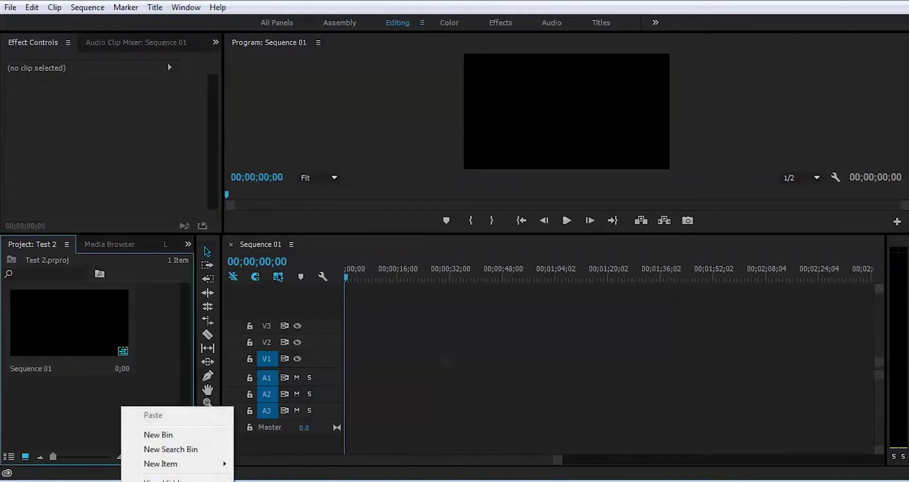
{"action": "left_click", "coordinate": [161, 480]}
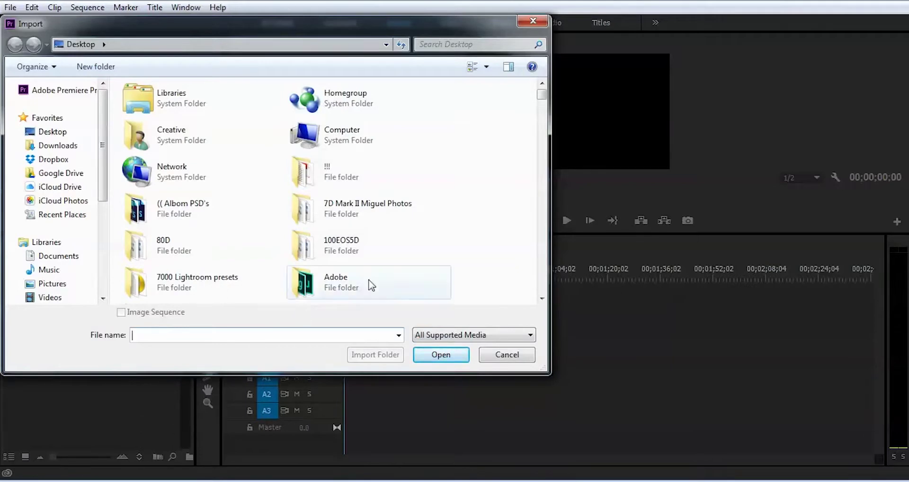
{"action": "left_click", "coordinate": [541, 24]}
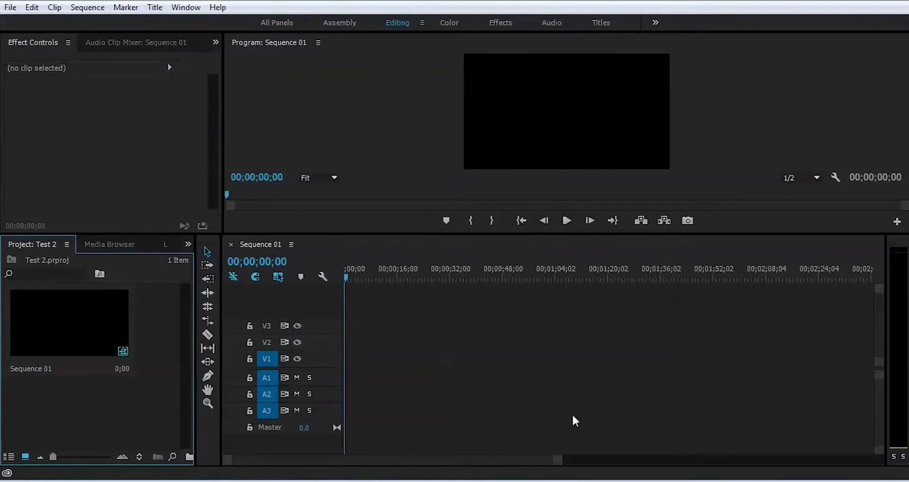
Import 3 DbX.mp4 onto V1/A1, match the sequence settings to it, and mute its audio
{"action": "left_click_drag", "start_coordinate": [572, 419], "coordinate": [135, 399]}
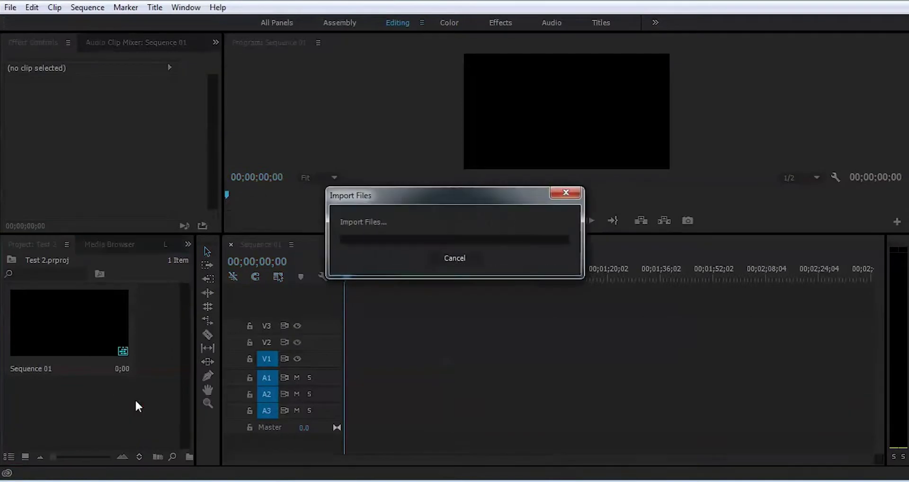
{"action": "left_click_drag", "start_coordinate": [262, 335], "coordinate": [348, 350]}
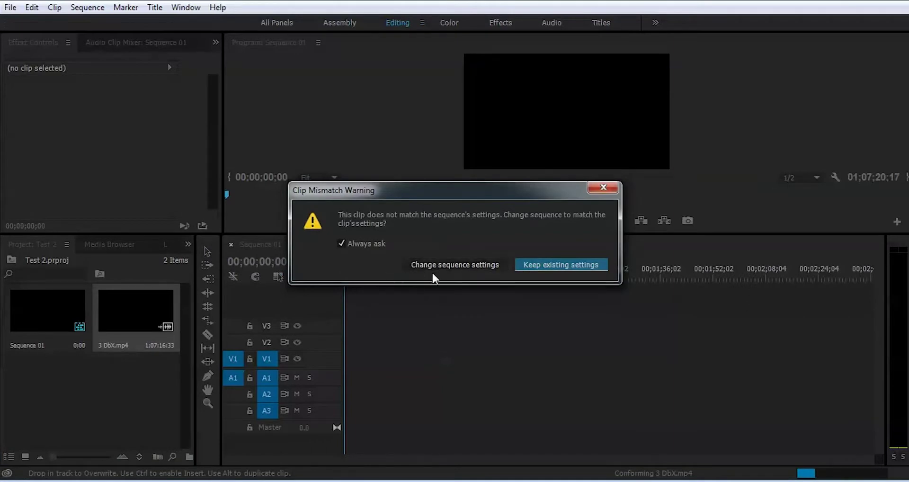
{"action": "left_click", "coordinate": [464, 271]}
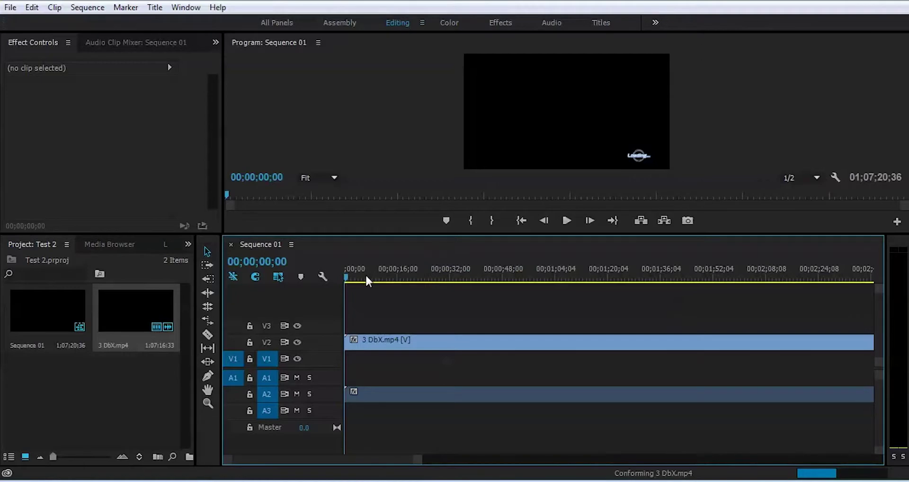
{"action": "mouse_move", "coordinate": [347, 277]}
{"action": "left_mouse_down"}
{"action": "mouse_move", "coordinate": [410, 282]}
{"action": "mouse_move", "coordinate": [342, 276]}
{"action": "left_mouse_up"}
{"action": "left_click", "coordinate": [297, 394]}
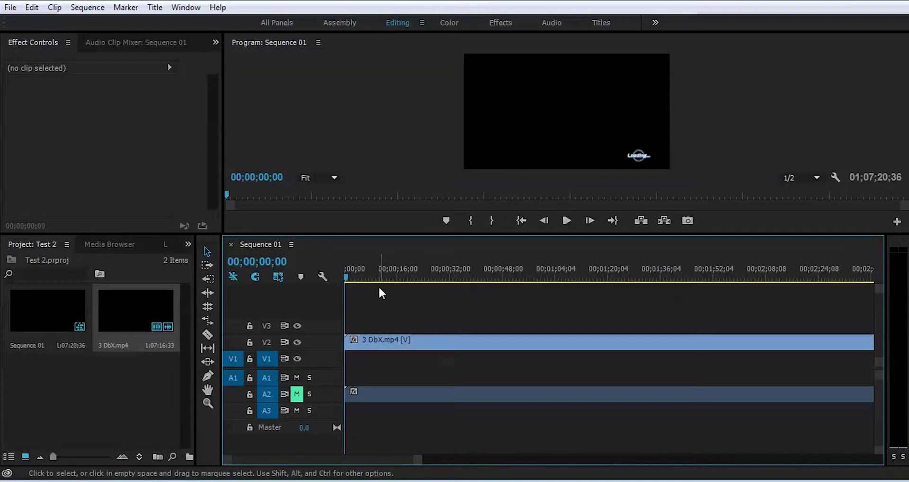
Cut the 3 DbX.mp4 clip with the Razor at about 00;00;32;00, then return to Selection
{"action": "left_click", "coordinate": [209, 333]}
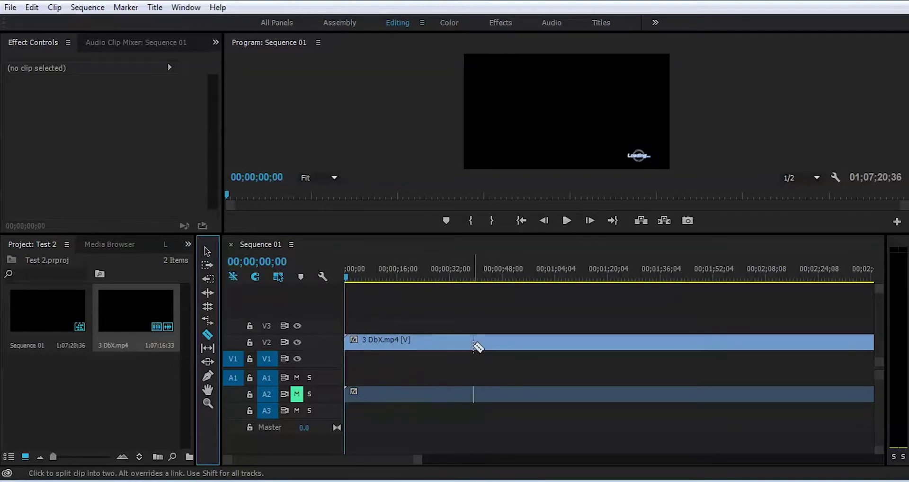
{"action": "left_click", "coordinate": [459, 342]}
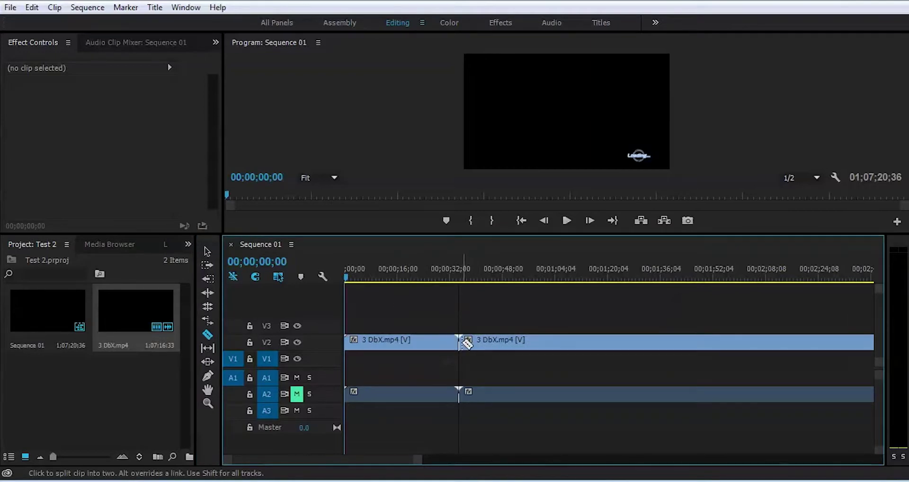
{"action": "left_click", "coordinate": [207, 252]}
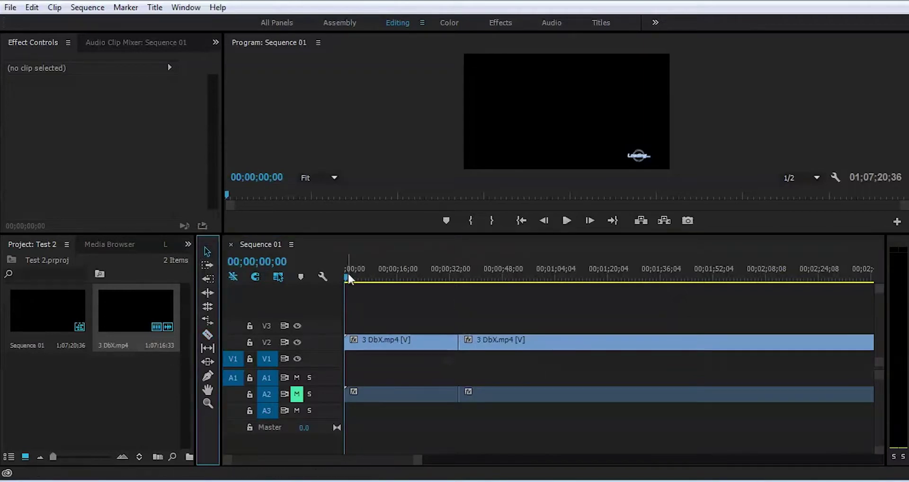
{"action": "left_click_drag", "start_coordinate": [347, 275], "coordinate": [439, 293]}
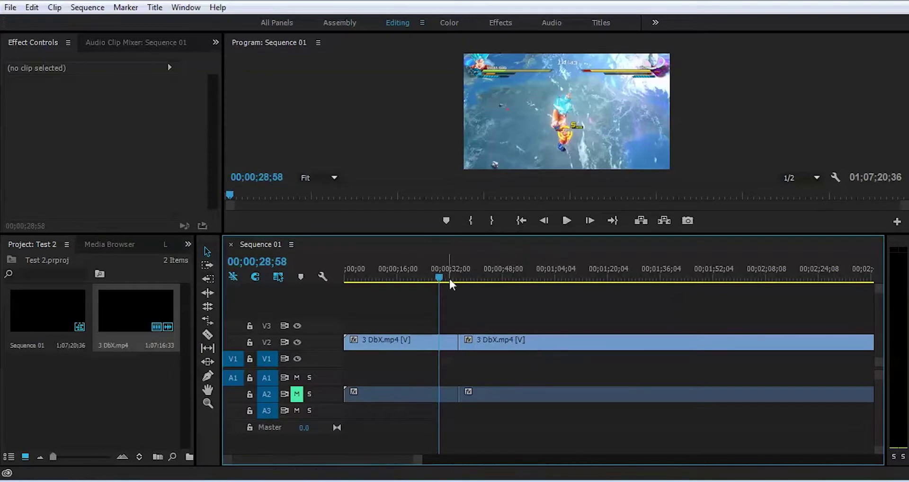
{"action": "left_click_drag", "start_coordinate": [432, 274], "coordinate": [328, 273]}
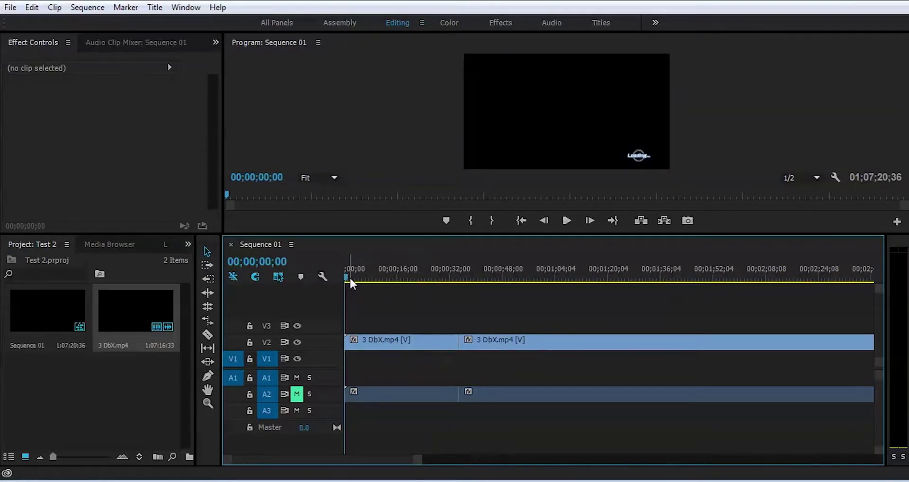
Razor-cut the clip again, drag the later piece upward, and park the playhead at 00;00;14;35
{"action": "key", "text": "c"}
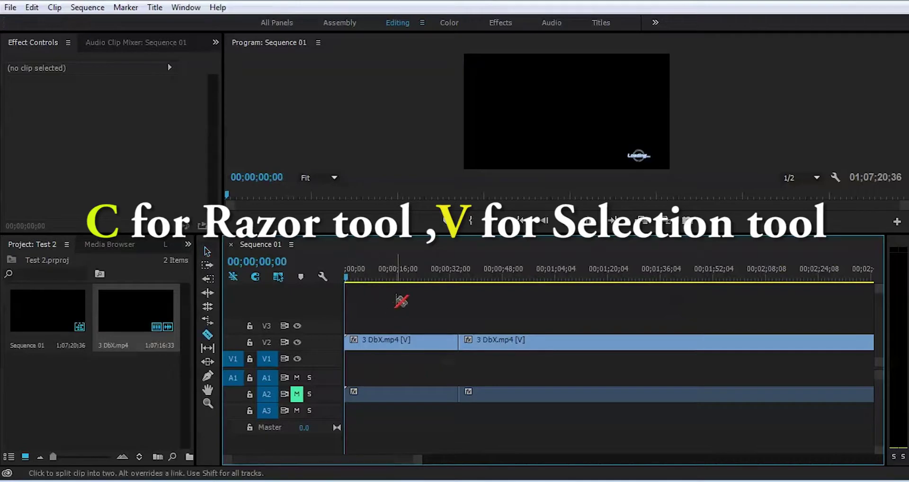
{"action": "left_click", "coordinate": [422, 344]}
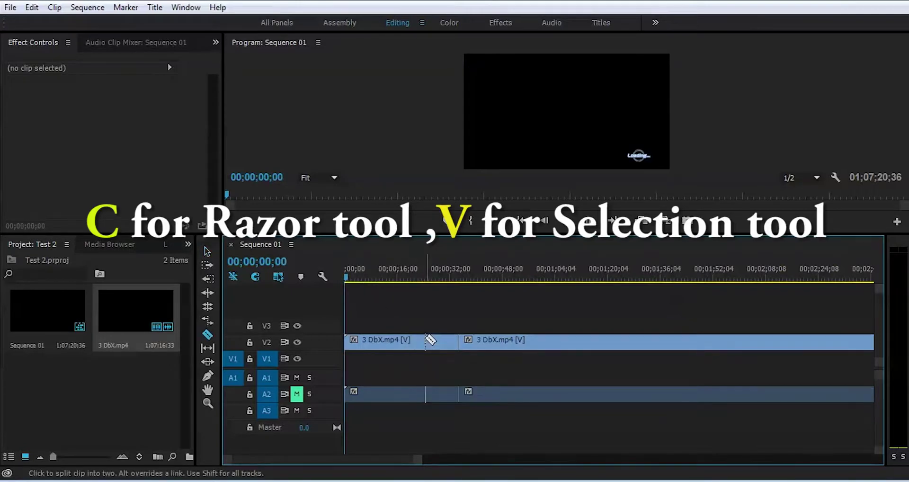
{"action": "key", "text": "v"}
{"action": "left_click_drag", "start_coordinate": [425, 339], "coordinate": [434, 310]}
{"action": "left_click_drag", "start_coordinate": [385, 278], "coordinate": [390, 283]}
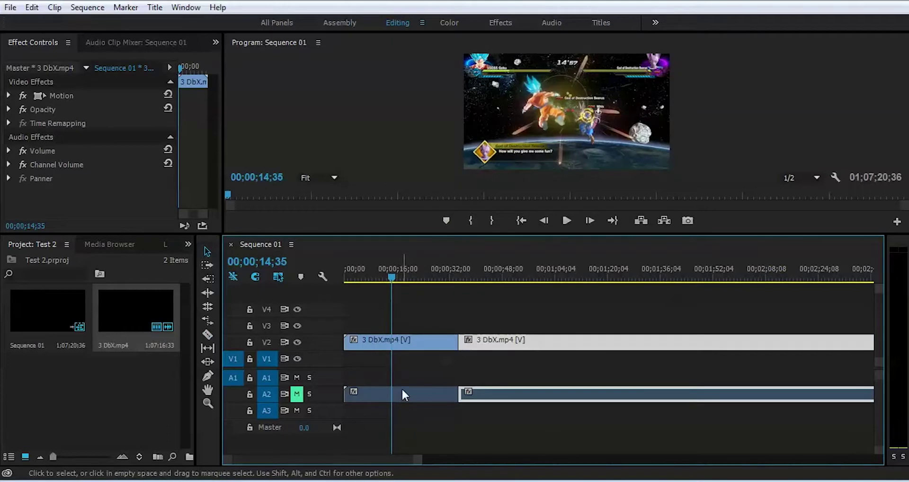
Unlink the A2 audio from its video and delete the audio piece before 32 seconds
{"action": "right_click", "coordinate": [375, 392]}
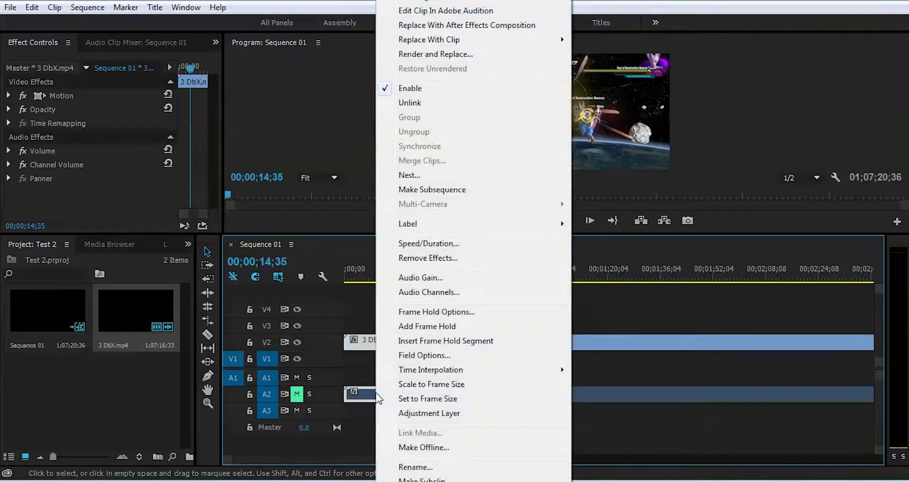
{"action": "left_click", "coordinate": [407, 103]}
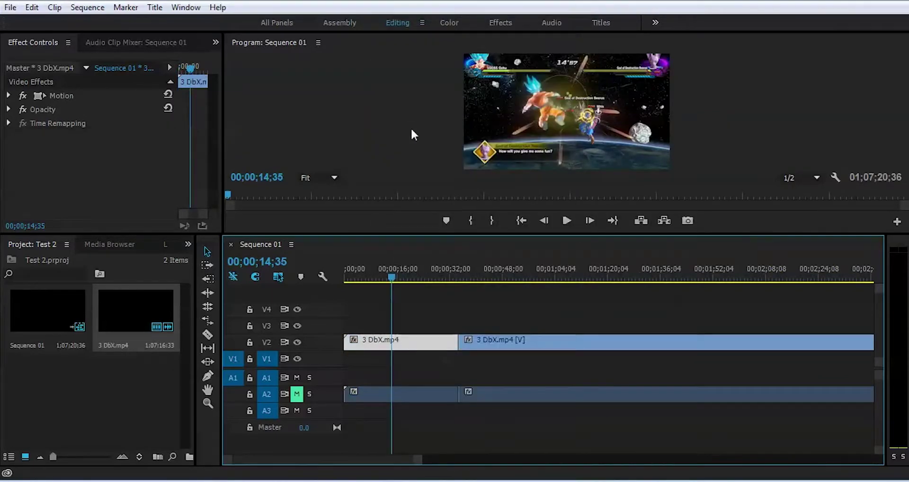
{"action": "left_click", "coordinate": [413, 396]}
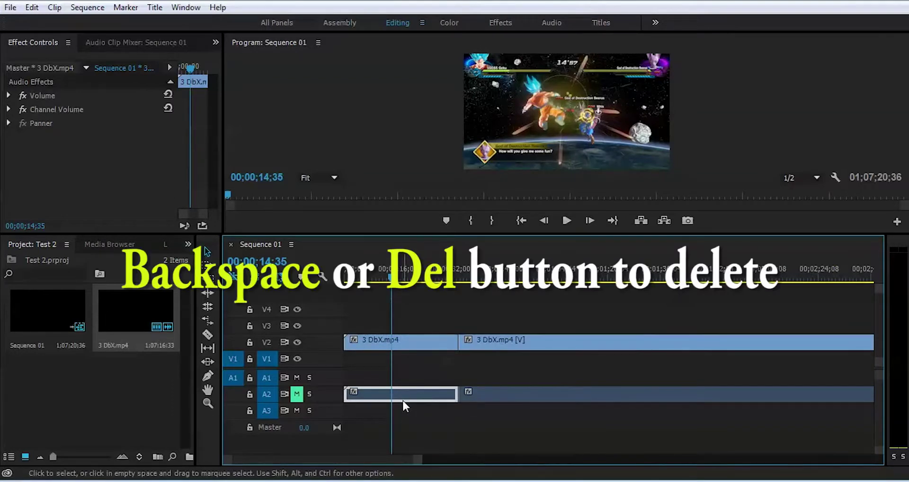
{"action": "key", "text": "Delete"}
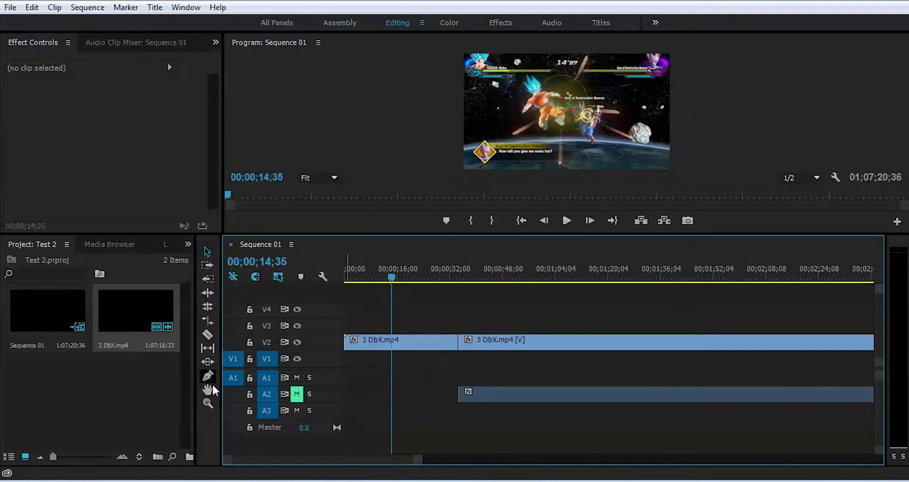
Open the Project panel's Import window, cancel it, and reopen the panel's context menu
{"action": "right_click", "coordinate": [150, 402]}
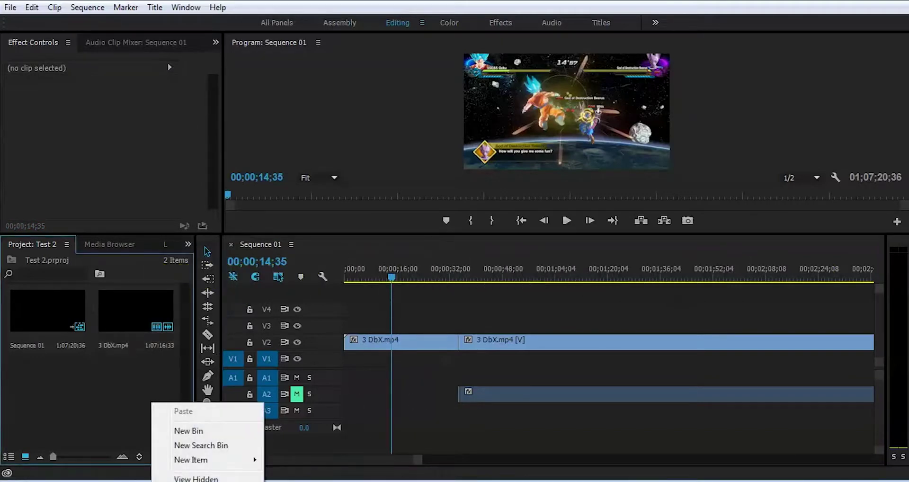
{"action": "left_click", "coordinate": [165, 479]}
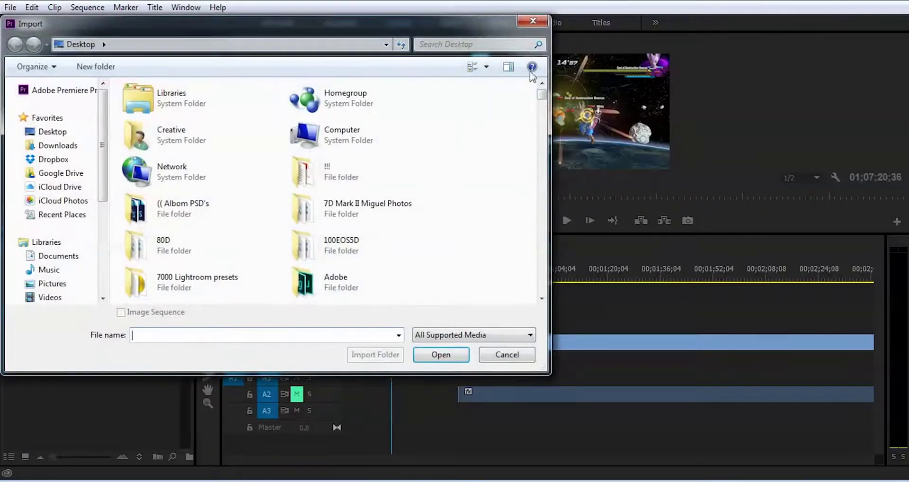
{"action": "left_click", "coordinate": [529, 23]}
{"action": "right_click", "coordinate": [131, 399]}
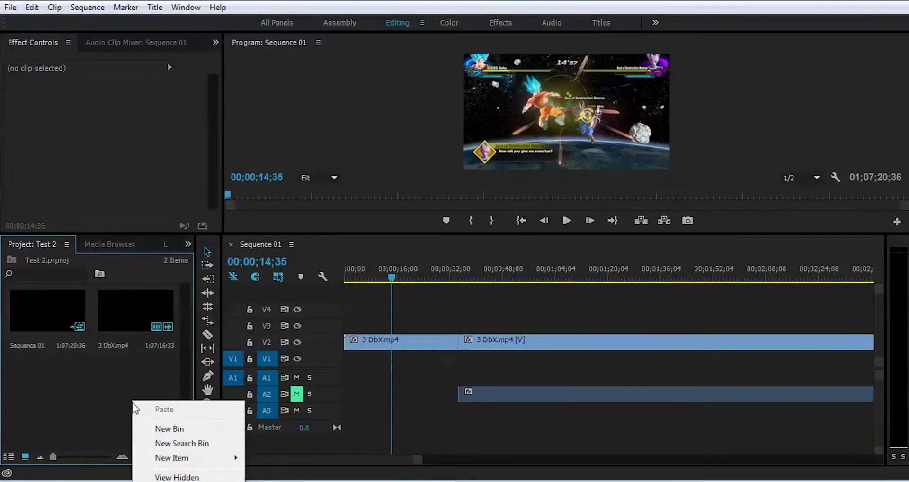